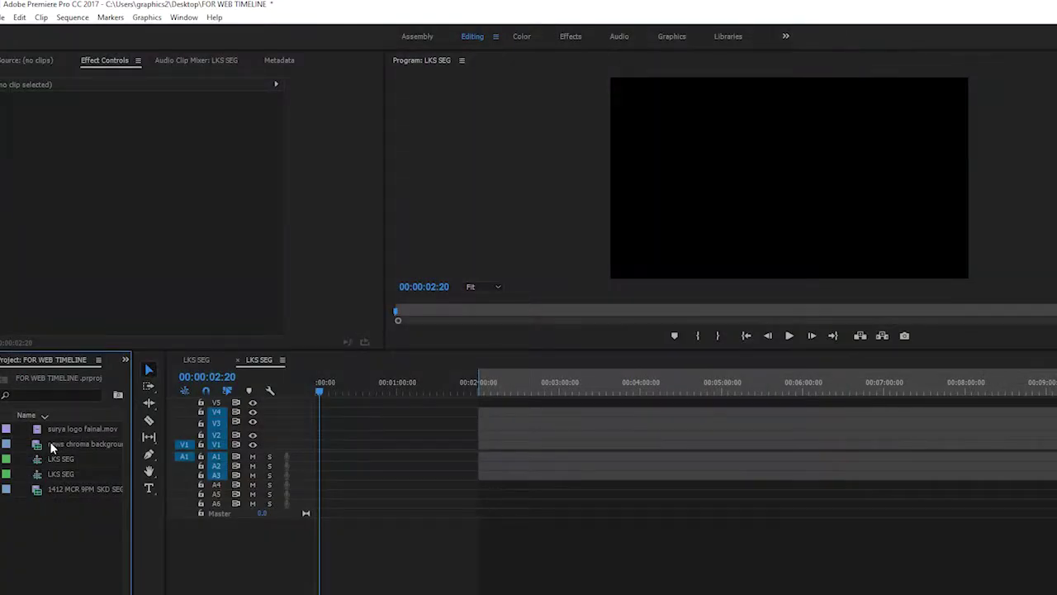
# Step: Drag the news chroma background clip from the Project panel onto V1/A1 of LKS SEG
pyautogui.click(49, 443)
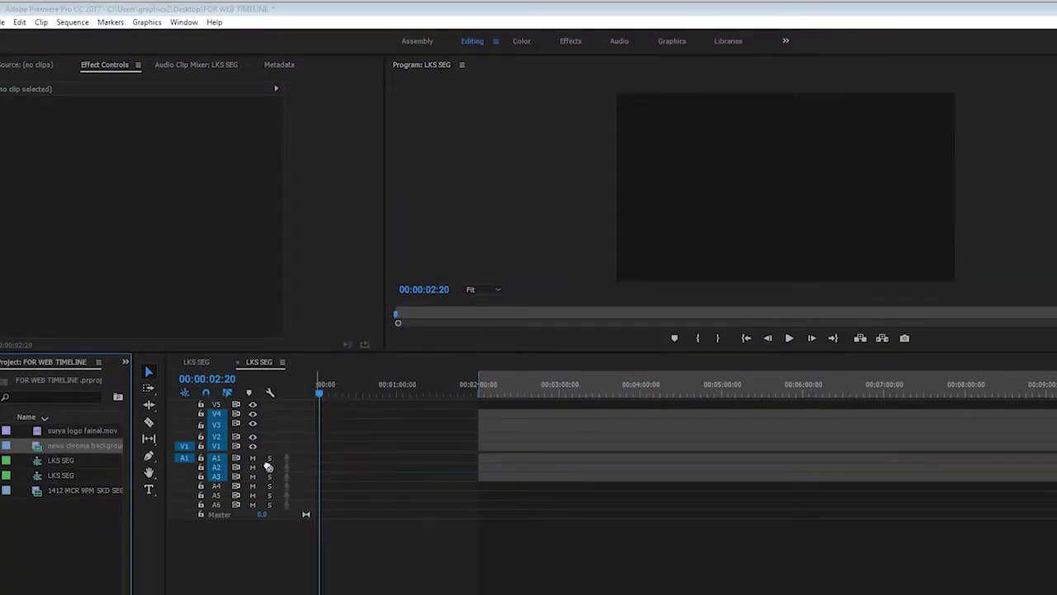
pyautogui.moveTo(268, 466); pyautogui.dragTo(417, 454)
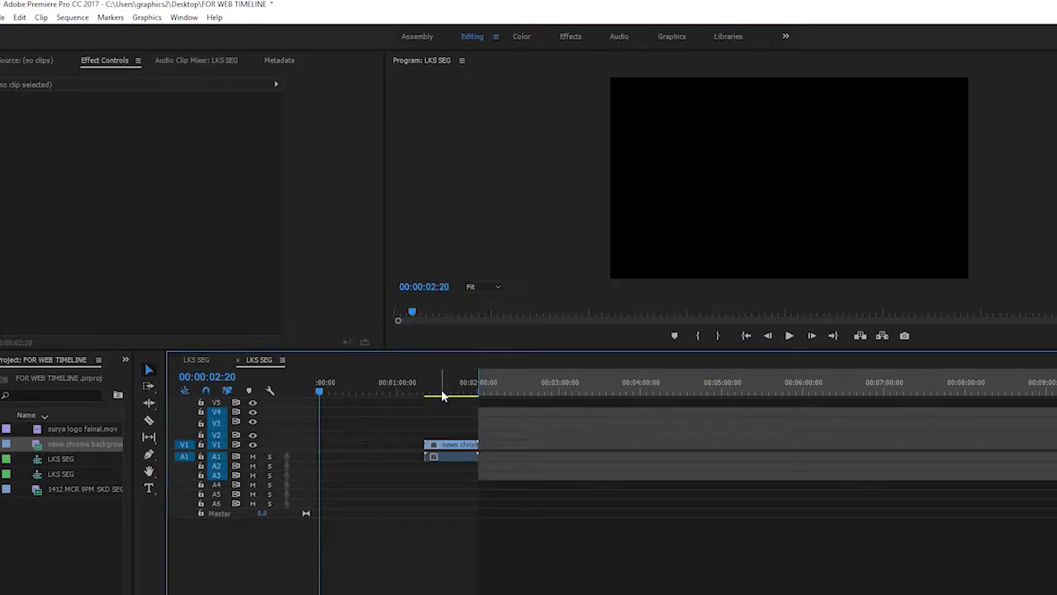
# Step: Zoom the timeline in and use Set to Frame Size so the clip scales to 150
pyautogui.click(441, 389)
pyautogui.press('=')
pyautogui.press('=')
pyautogui.press('=')
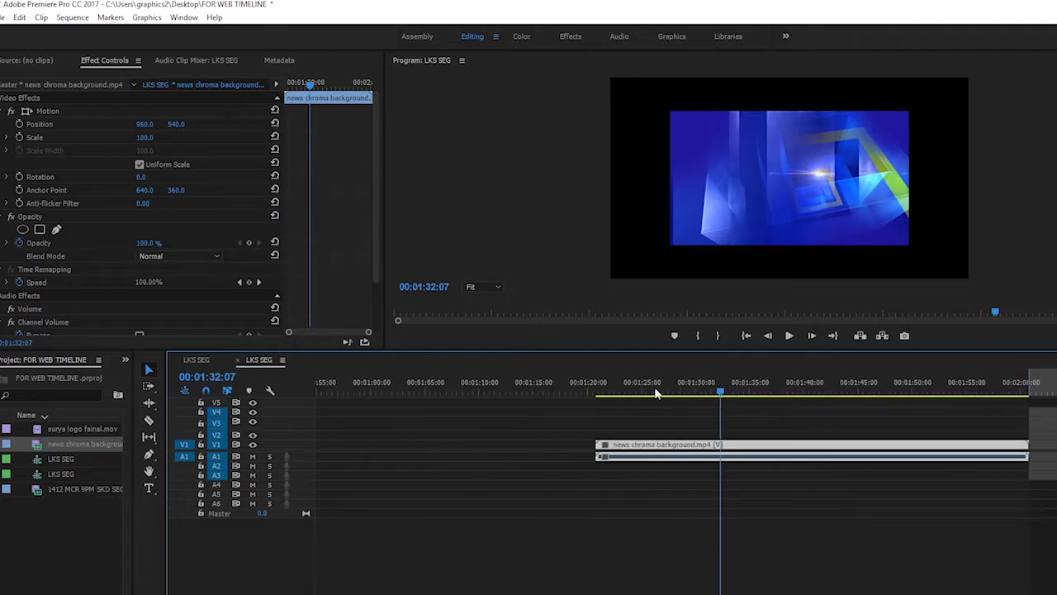
pyautogui.rightClick(699, 447)
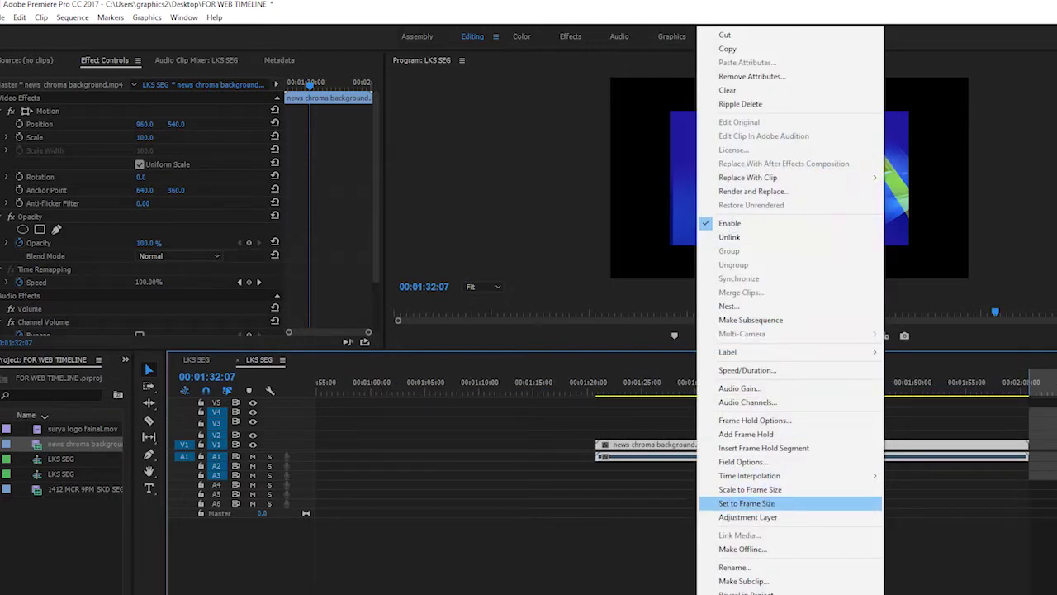
pyautogui.click(747, 503)
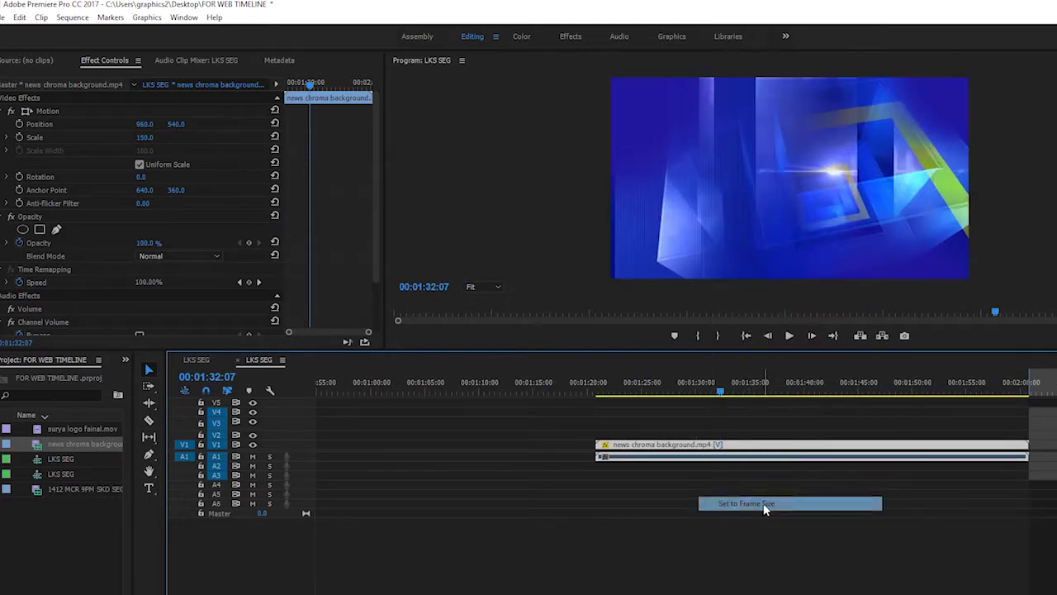
pyautogui.click(589, 394)
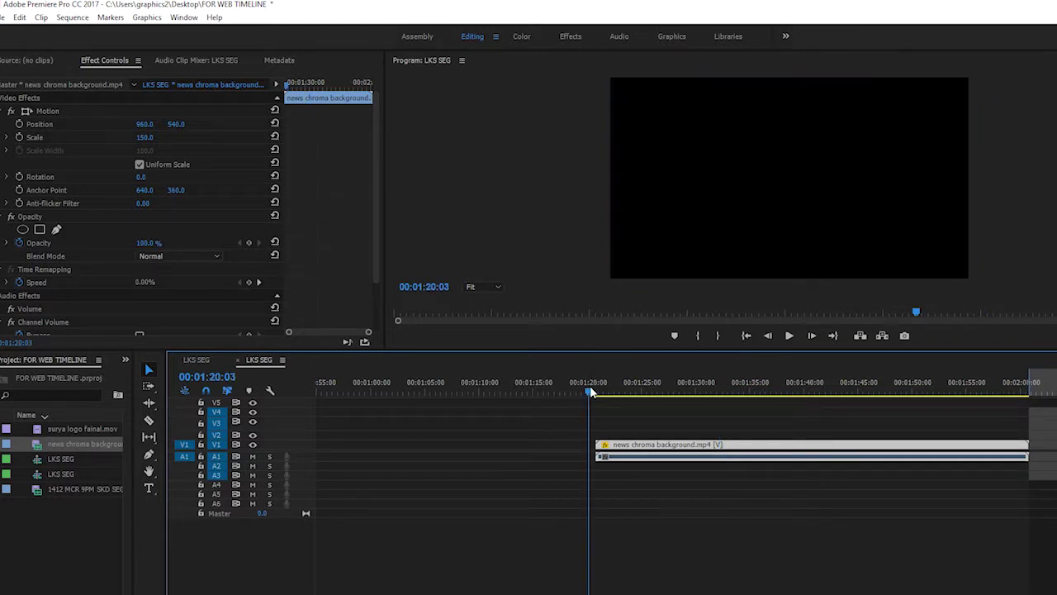
pyautogui.moveTo(590, 393); pyautogui.dragTo(594, 394)
pyautogui.hotkey('ctrl', 'a')
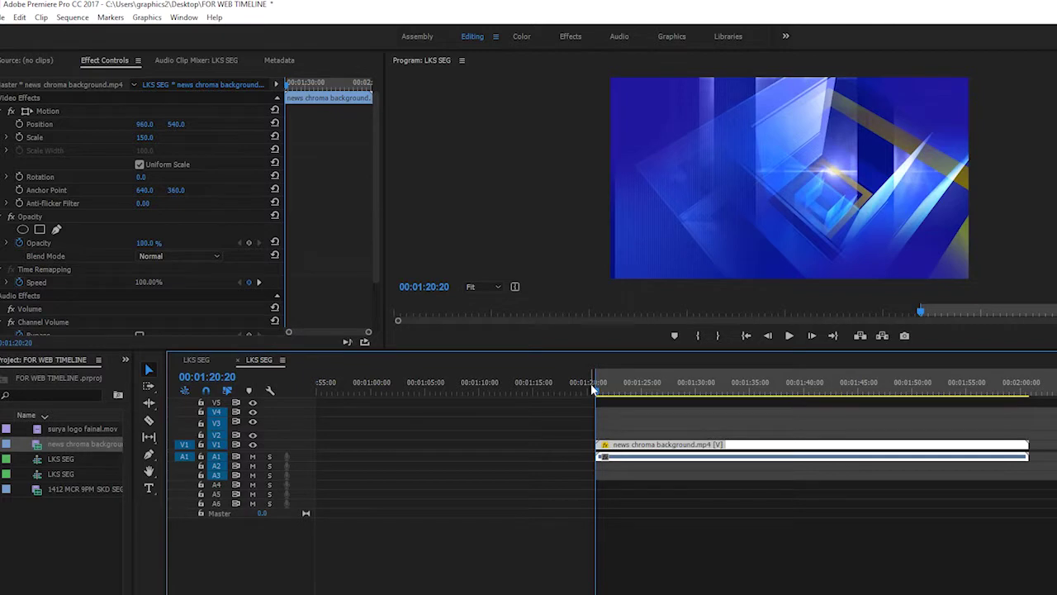
pyautogui.press('Down')
pyautogui.press('Left')
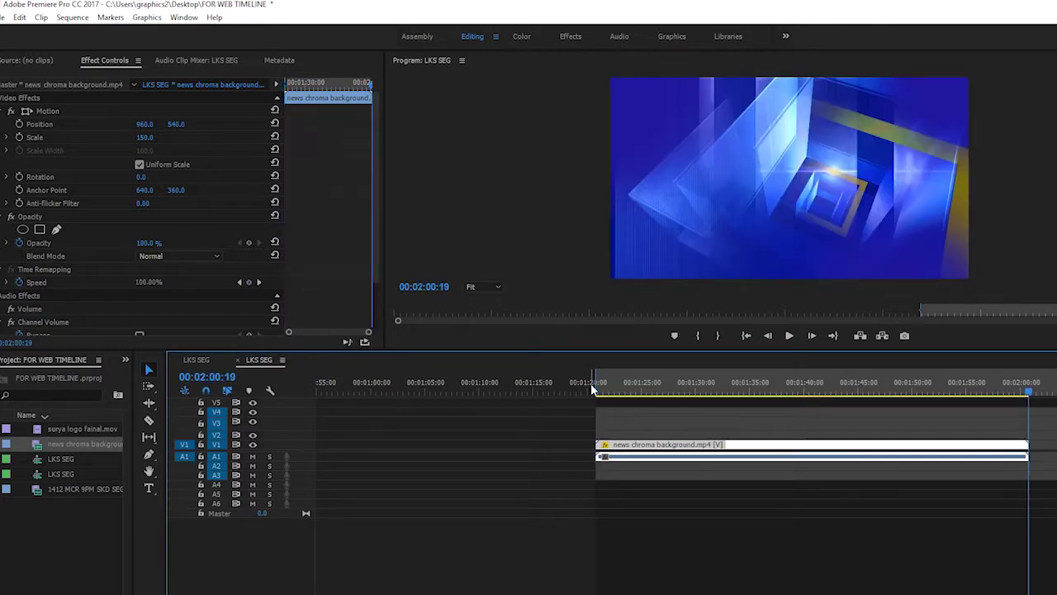
pyautogui.moveTo(633, 385)
pyautogui.mouseDown()
pyautogui.moveTo(654, 405)
pyautogui.moveTo(588, 421)
pyautogui.moveTo(633, 419)
pyautogui.mouseUp()
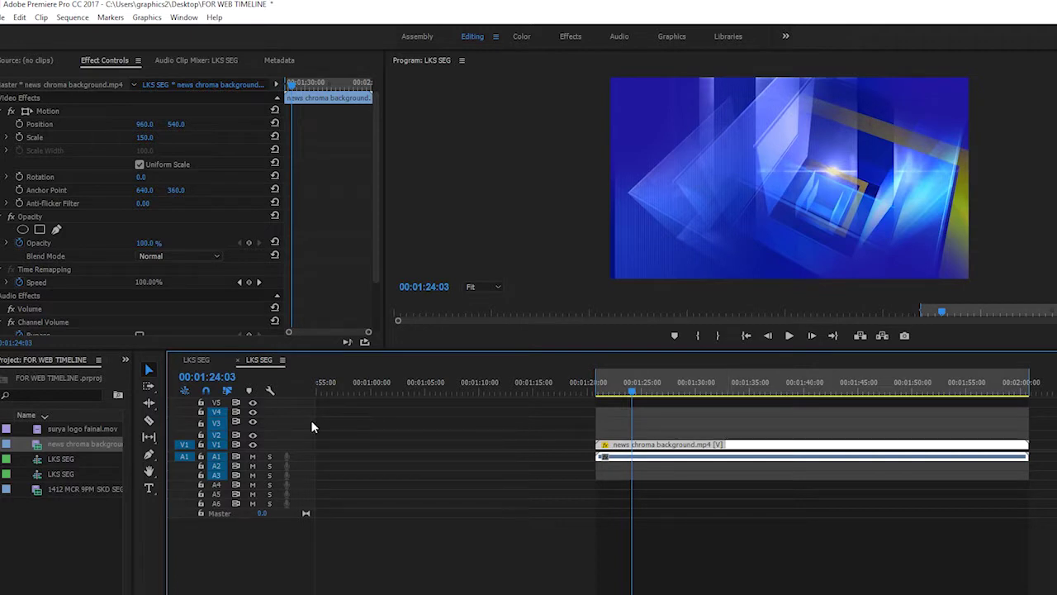
# Step: Razor the V1 clip at two points, then select pieces near 00:01:37:17
pyautogui.click(150, 424)
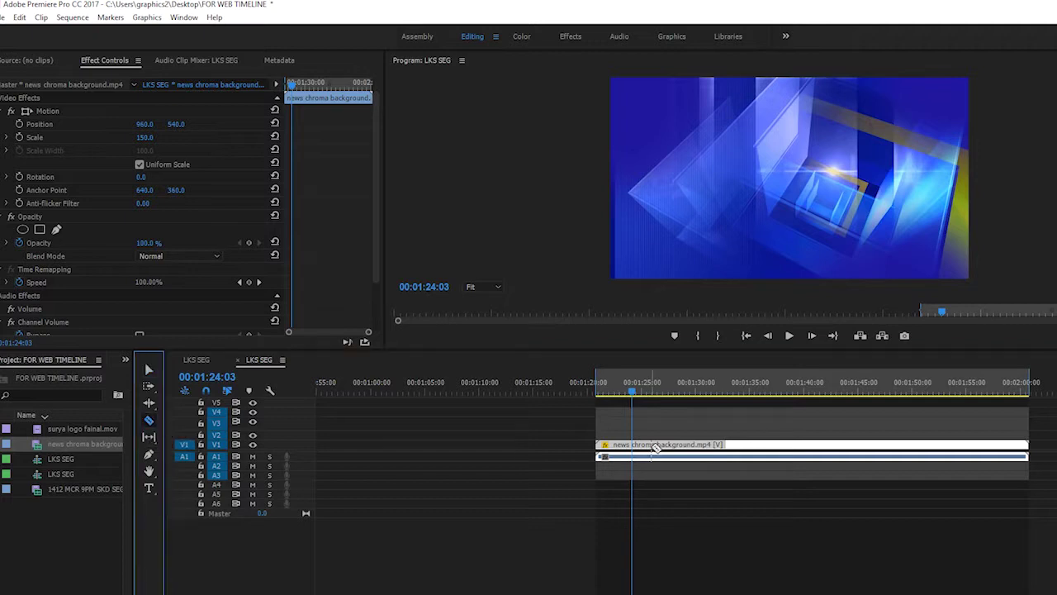
pyautogui.click(633, 446)
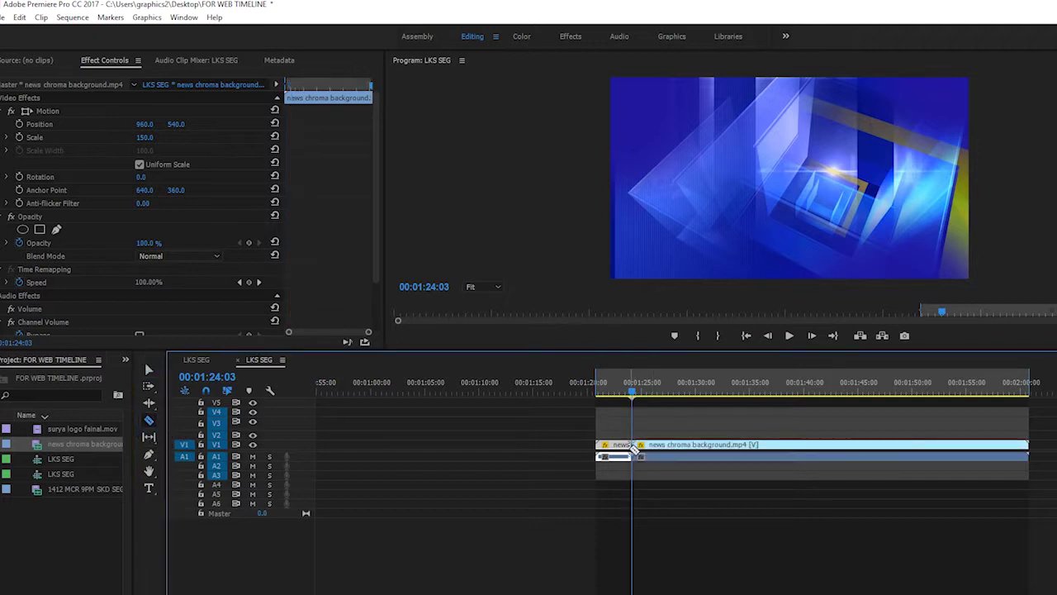
pyautogui.click(702, 446)
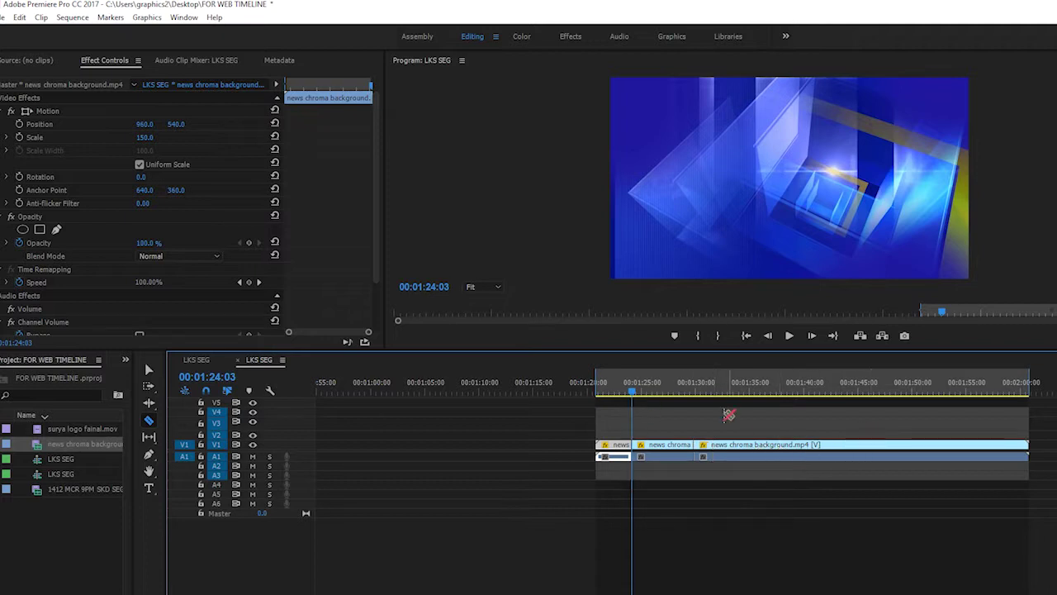
pyautogui.press('v')
pyautogui.click(780, 390)
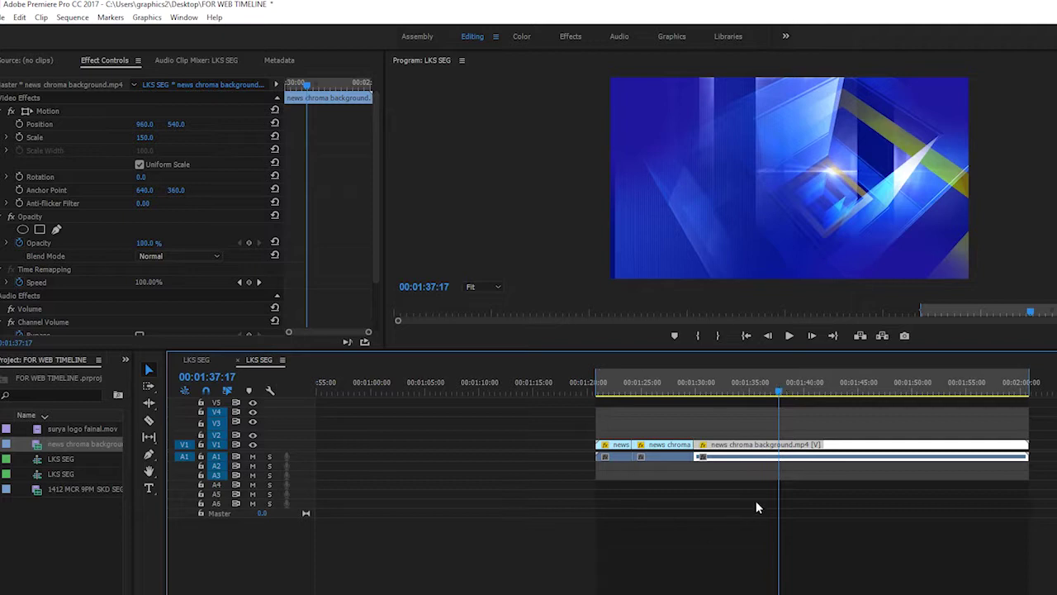
pyautogui.moveTo(794, 423); pyautogui.dragTo(834, 480)
# Step: Cut the clip at four more points from about 00:01:38:15 toward its end
pyautogui.moveTo(778, 401); pyautogui.dragTo(789, 394)
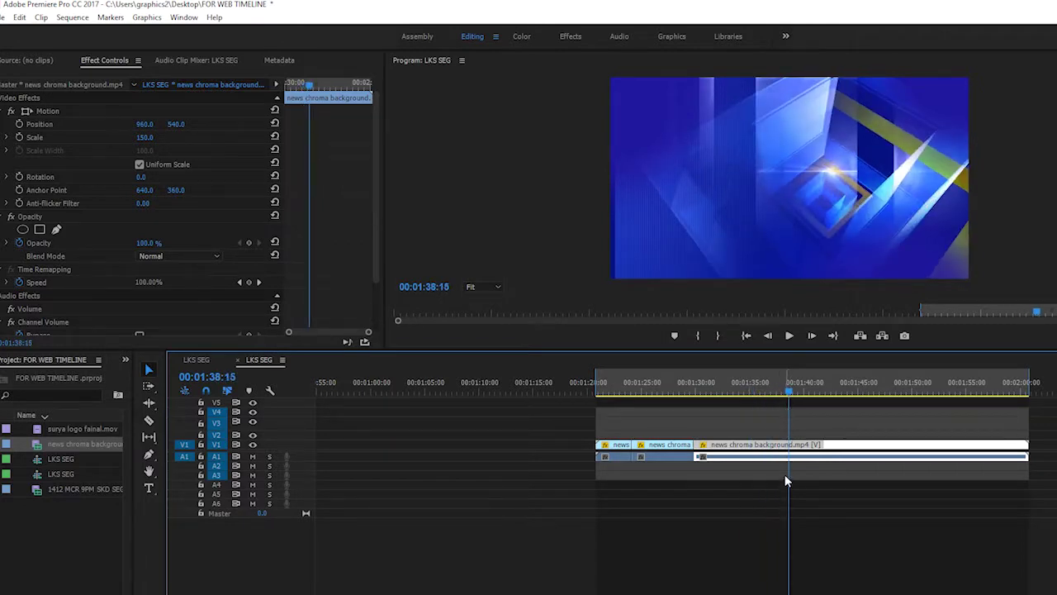
pyautogui.press('c')
pyautogui.click(788, 450)
pyautogui.click(868, 450)
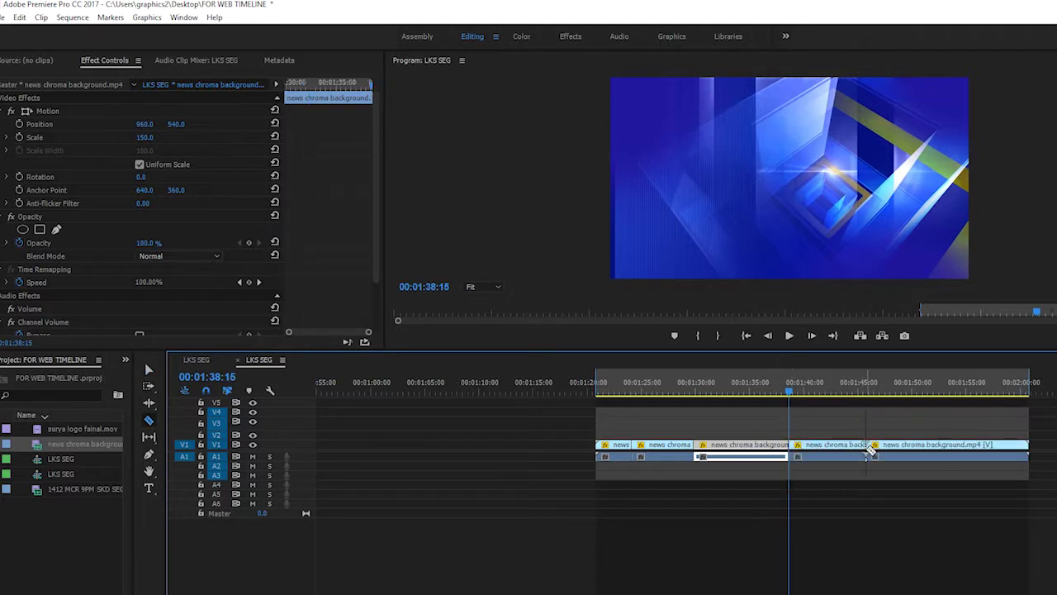
pyautogui.click(968, 450)
pyautogui.click(990, 451)
pyautogui.press('v')
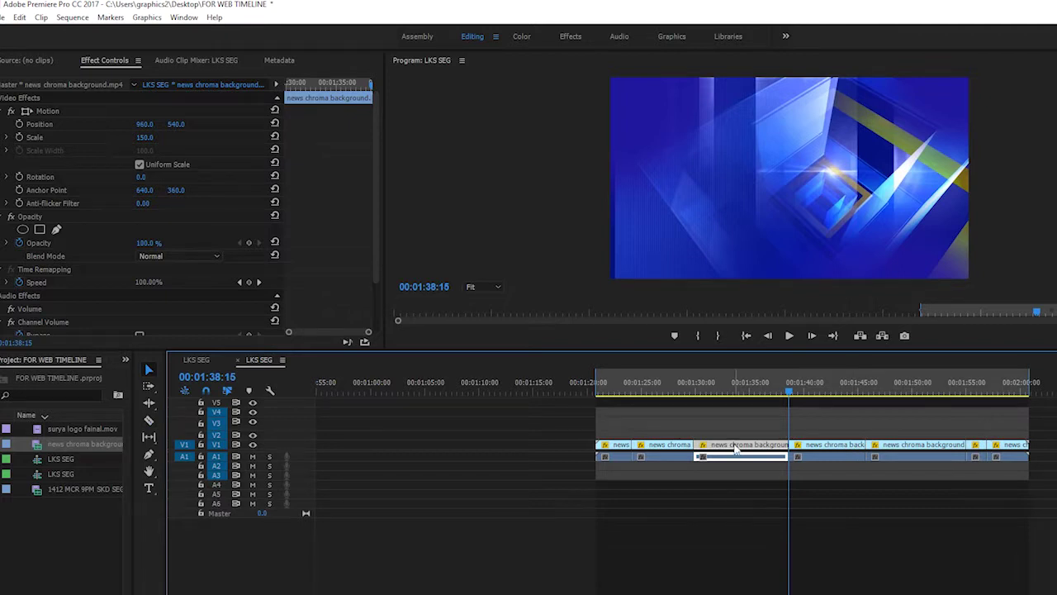
# Step: Unlink the clip's video from its audio
pyautogui.rightClick(734, 447)
pyautogui.click(779, 237)
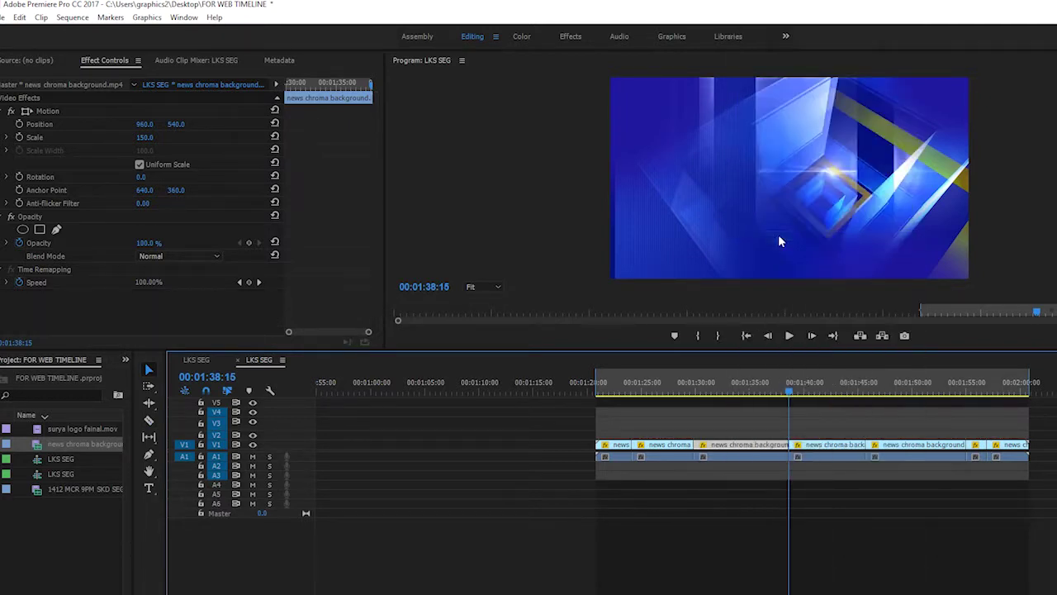
pyautogui.click(742, 384)
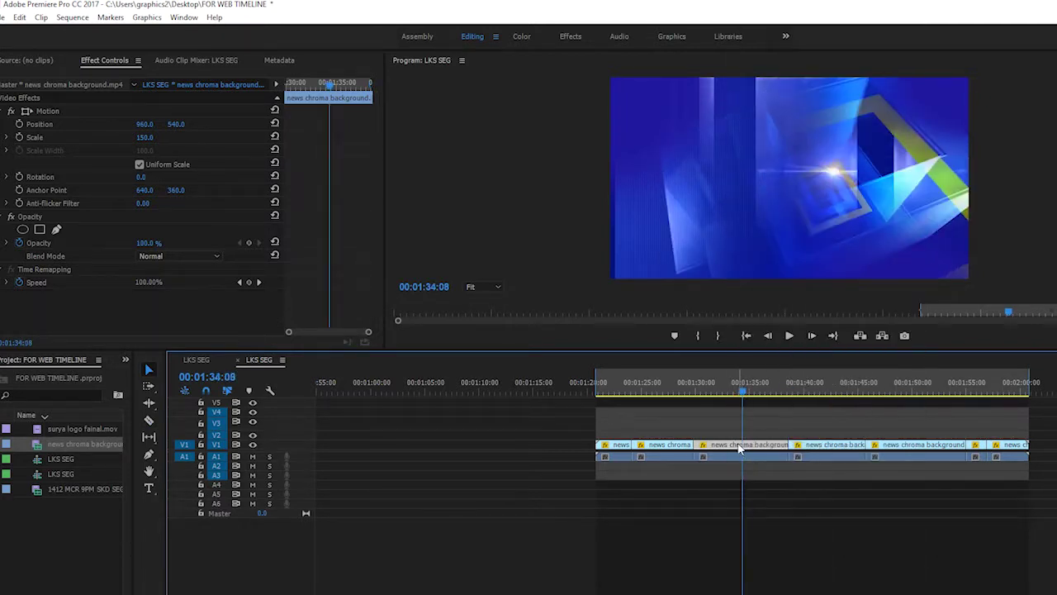
# Step: Shrink the picture slightly, then stack a clip segment on V2 scaled to 121.1
pyautogui.click(29, 114)
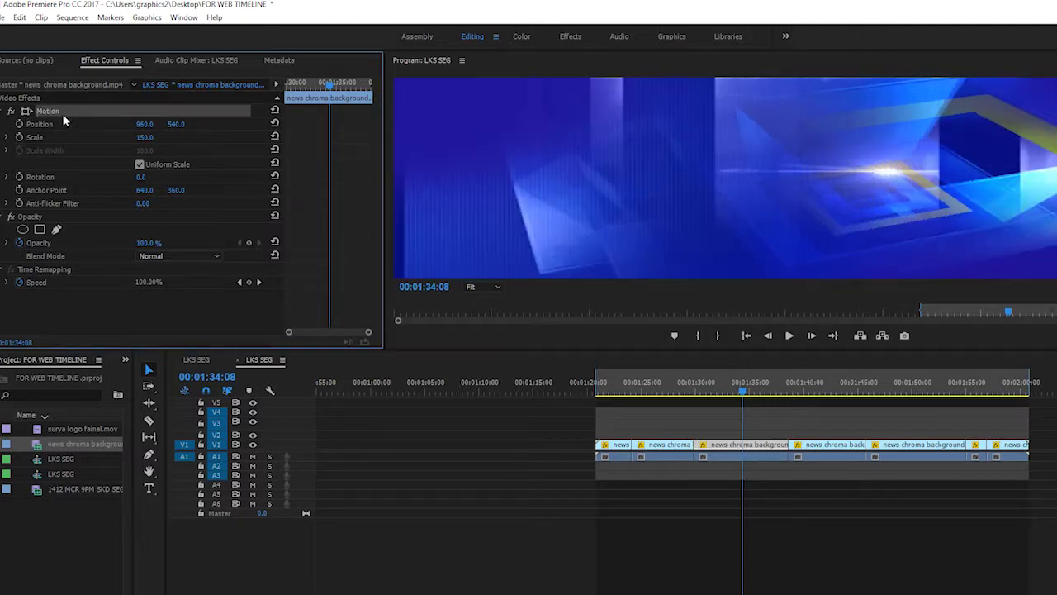
pyautogui.moveTo(610, 277)
pyautogui.mouseDown()
pyautogui.moveTo(638, 262)
pyautogui.moveTo(606, 277)
pyautogui.mouseUp()
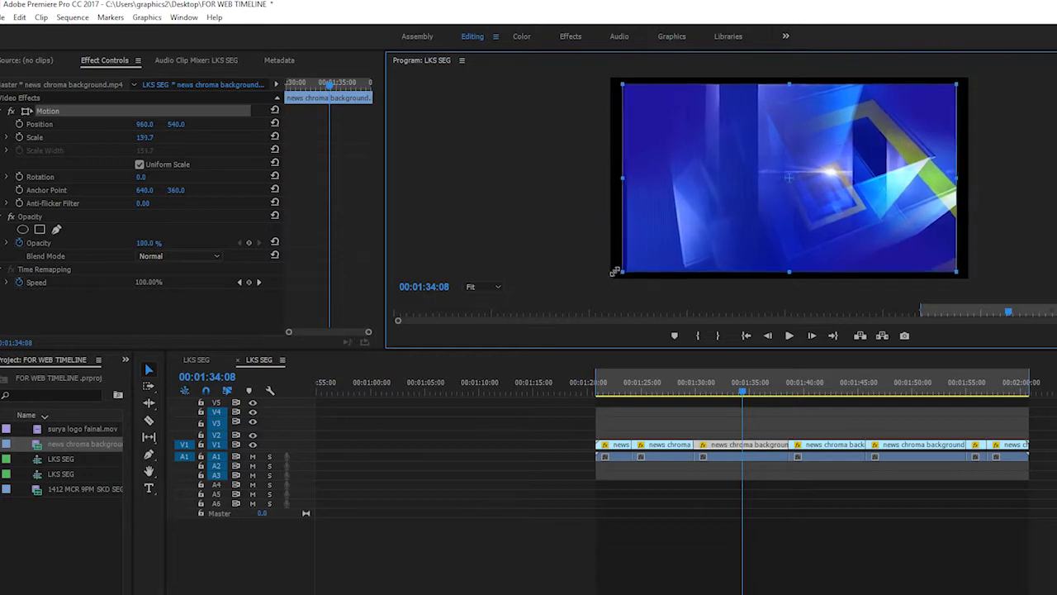
pyautogui.click(845, 519)
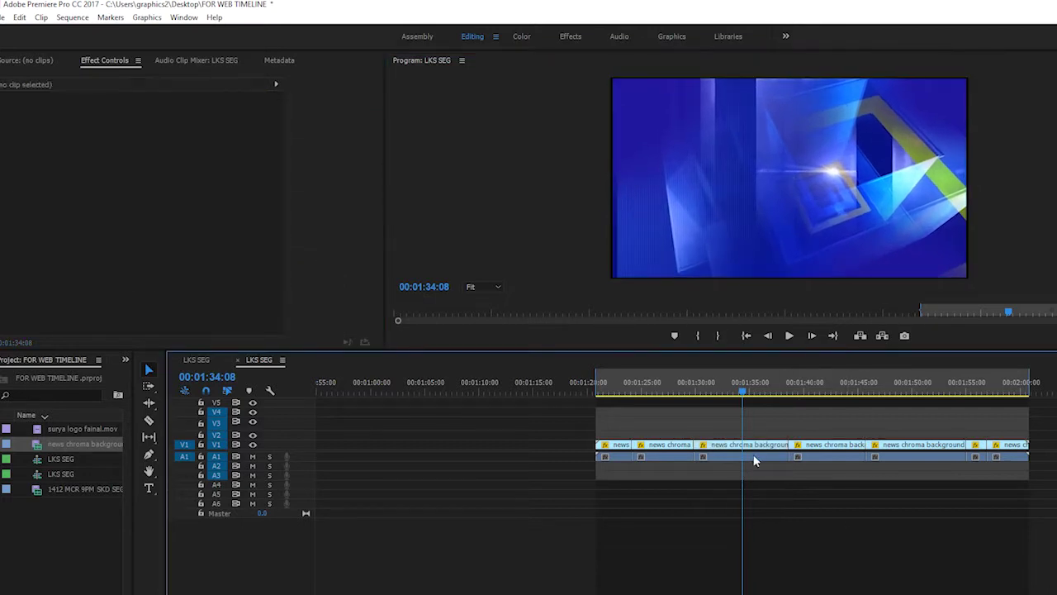
pyautogui.moveTo(732, 448)
pyautogui.mouseDown()
pyautogui.moveTo(725, 440)
pyautogui.moveTo(755, 436)
pyautogui.mouseUp()
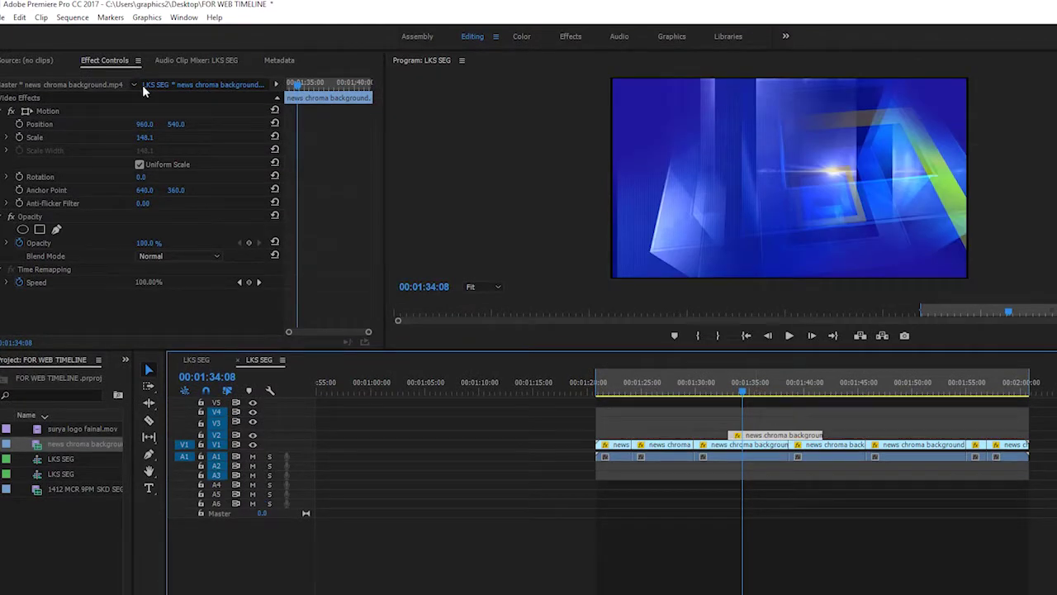
pyautogui.moveTo(145, 137); pyautogui.dragTo(131, 141)
pyautogui.click(750, 114)
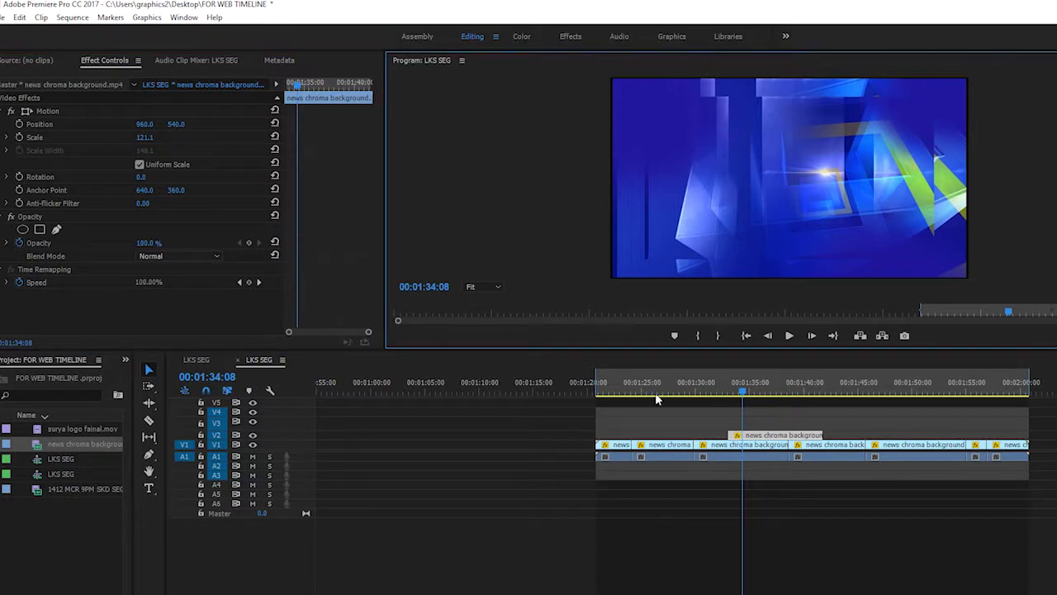
# Step: Scrub and play the sequence around 01:34 to check the edit, stopping at 00:01:35:13
pyautogui.click(712, 384)
pyautogui.moveTo(714, 385); pyautogui.dragTo(989, 409)
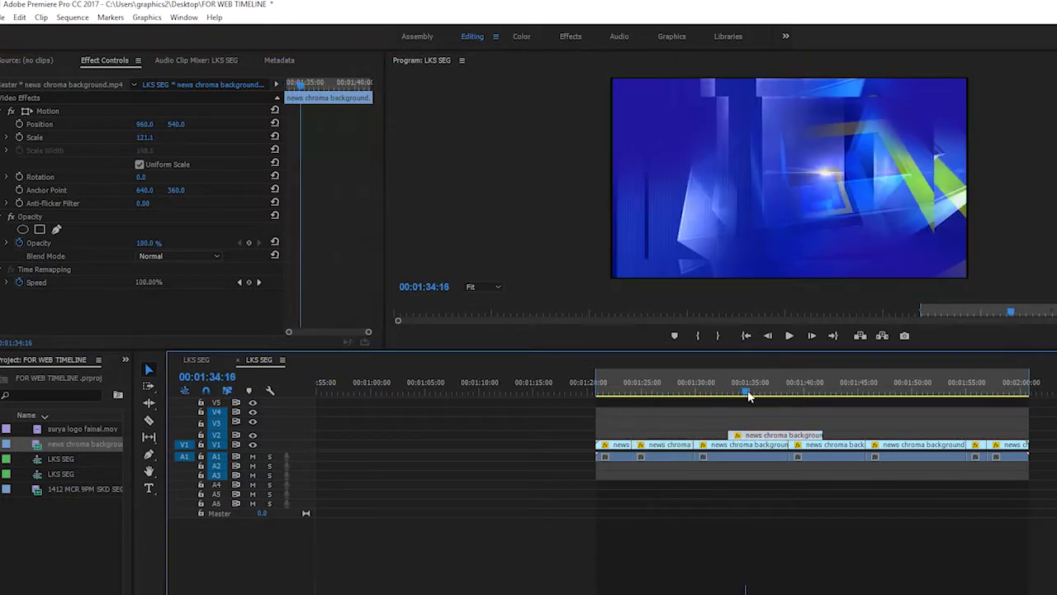
pyautogui.moveTo(865, 385); pyautogui.dragTo(737, 385)
pyautogui.press('space')
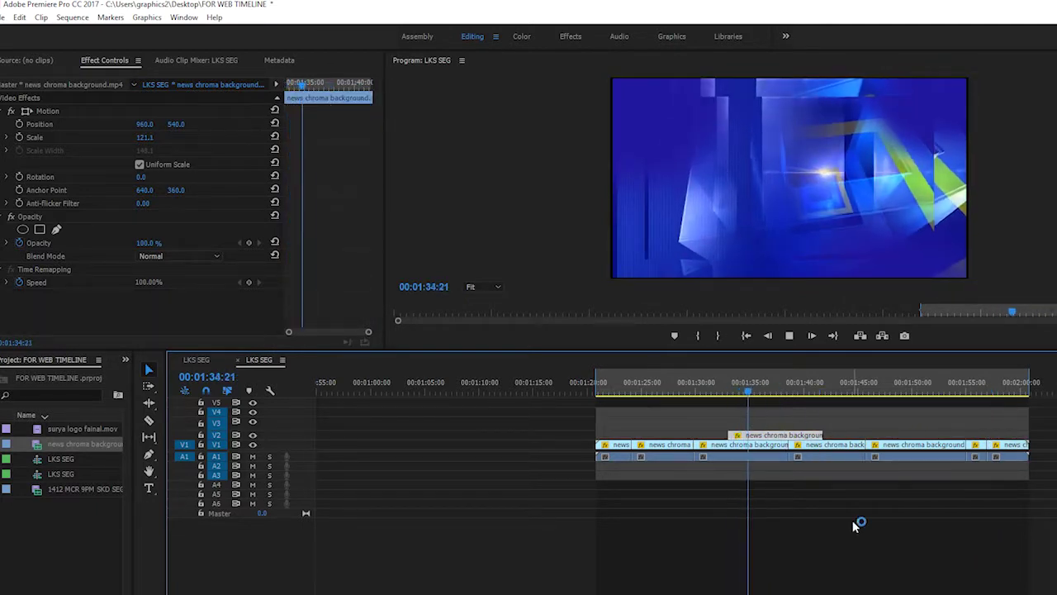
pyautogui.press('space')
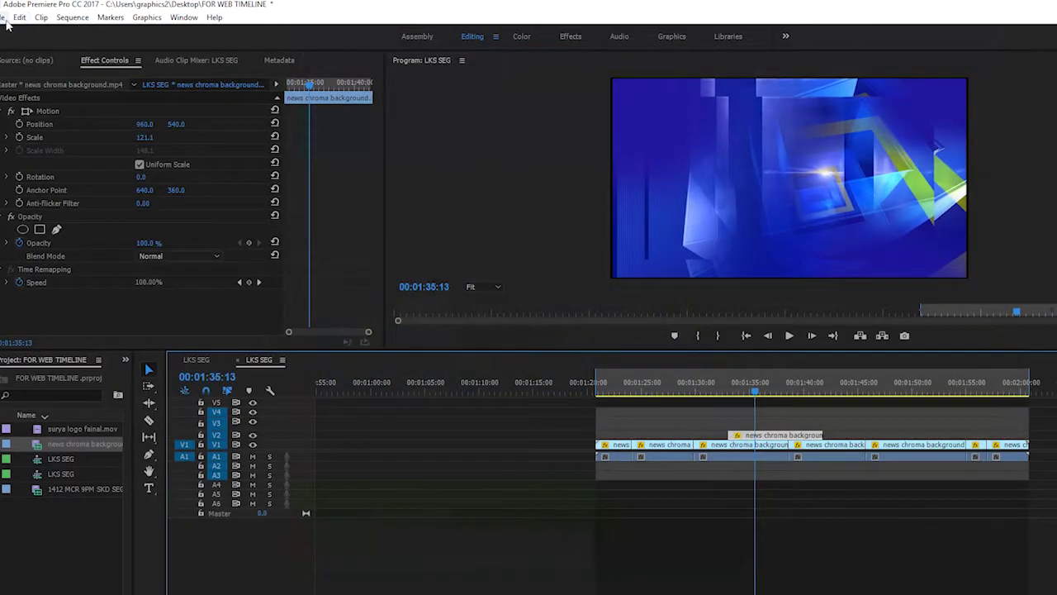
# Step: Browse the File and Edit menus
pyautogui.click(4, 17)
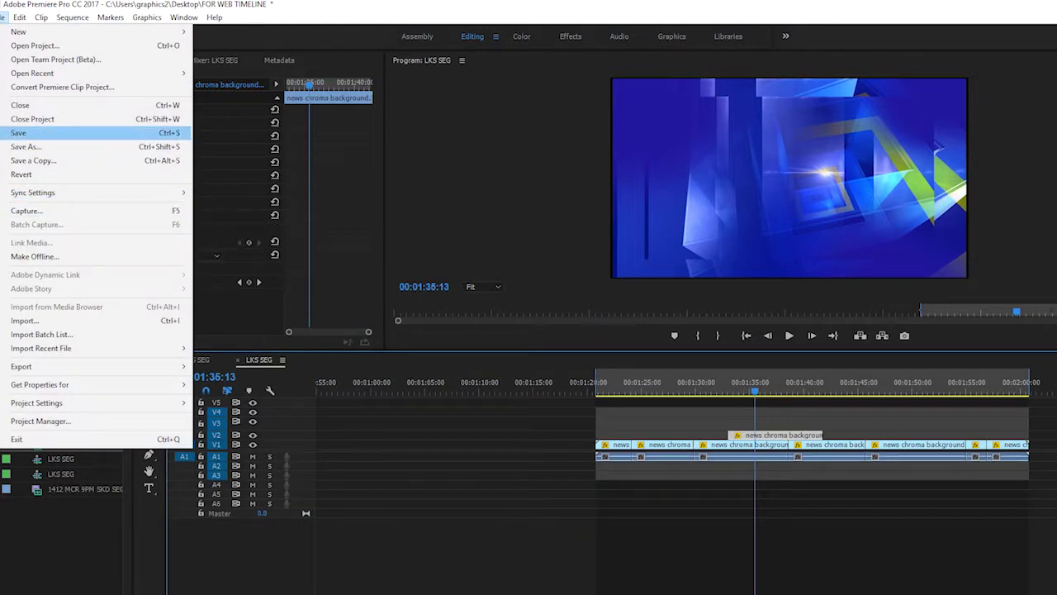
pyautogui.moveTo(33, 31)
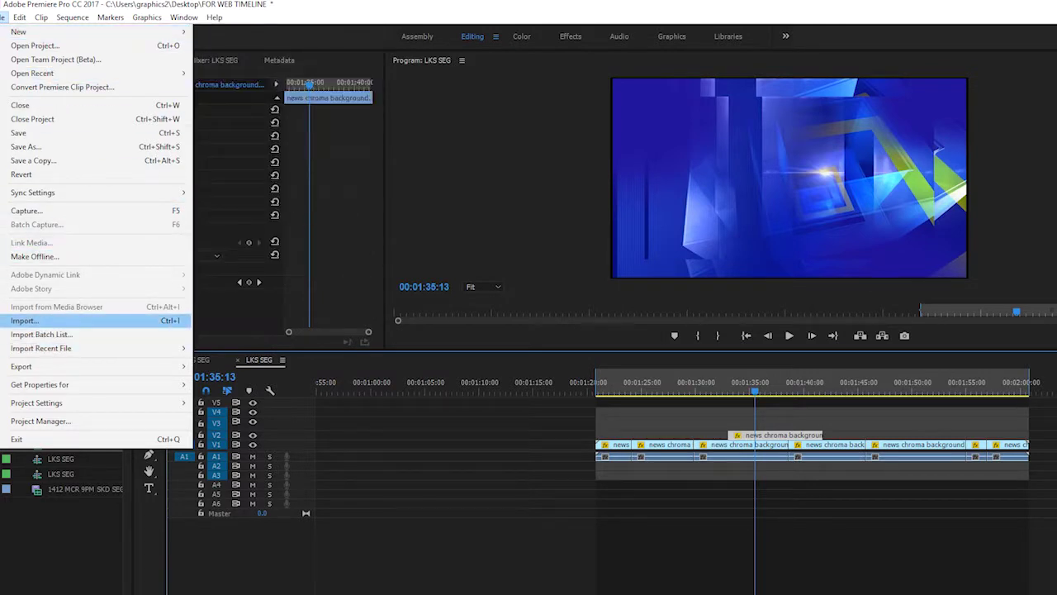
pyautogui.click(7, 17)
pyautogui.click(16, 21)
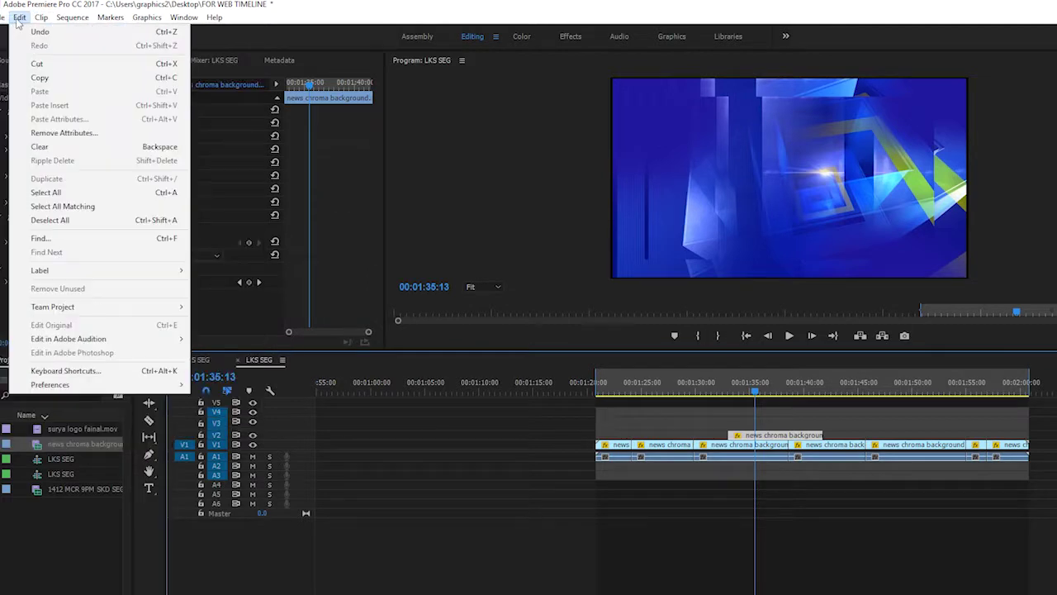
pyautogui.moveTo(4, 16)
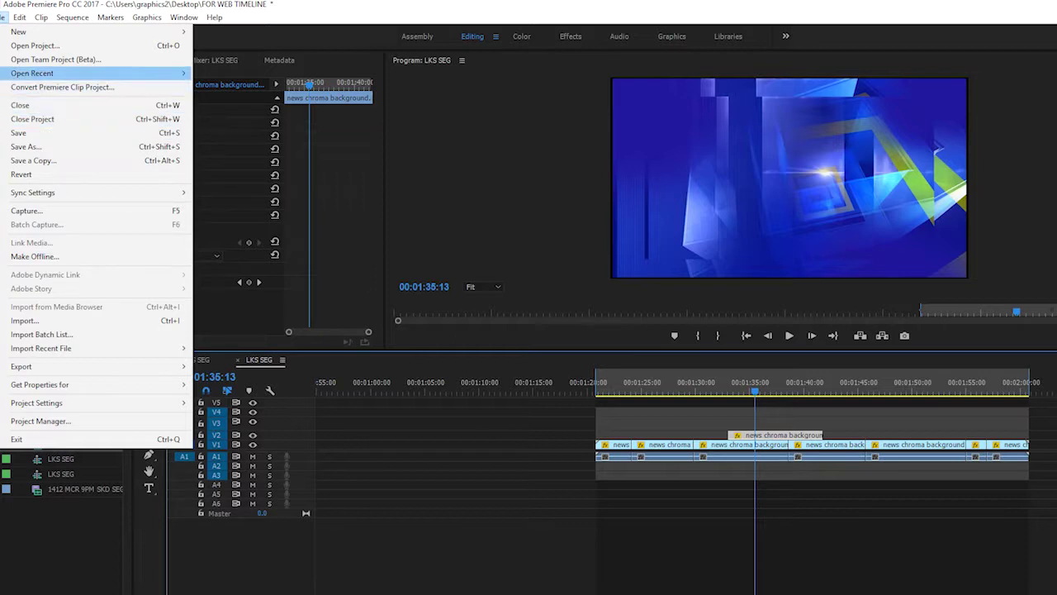
# Step: Try File > New > Project, cancel the prompt, and bring up File > Export options
pyautogui.moveTo(25, 31)
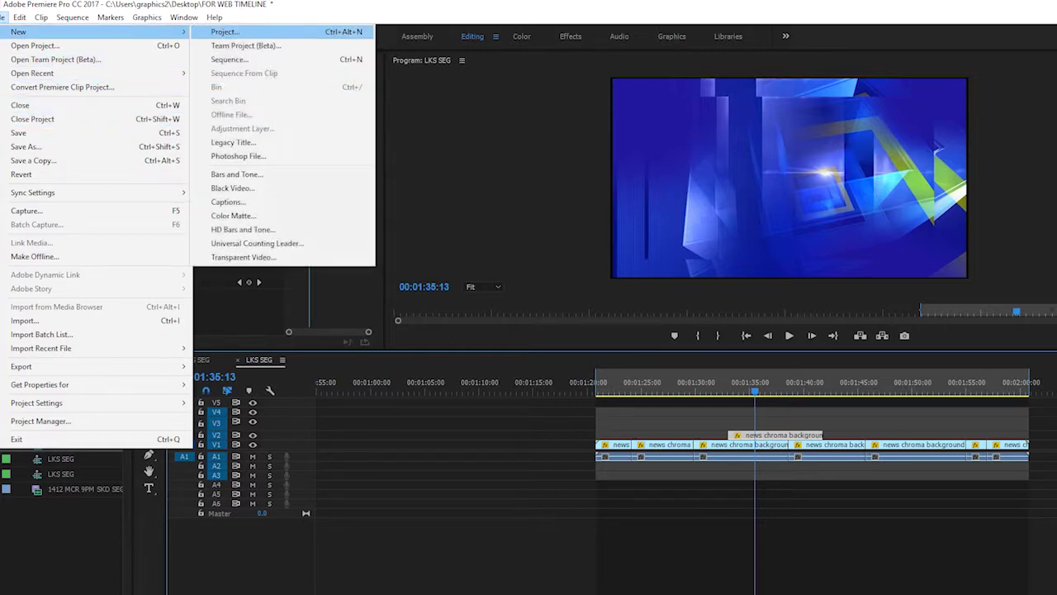
pyautogui.click(225, 33)
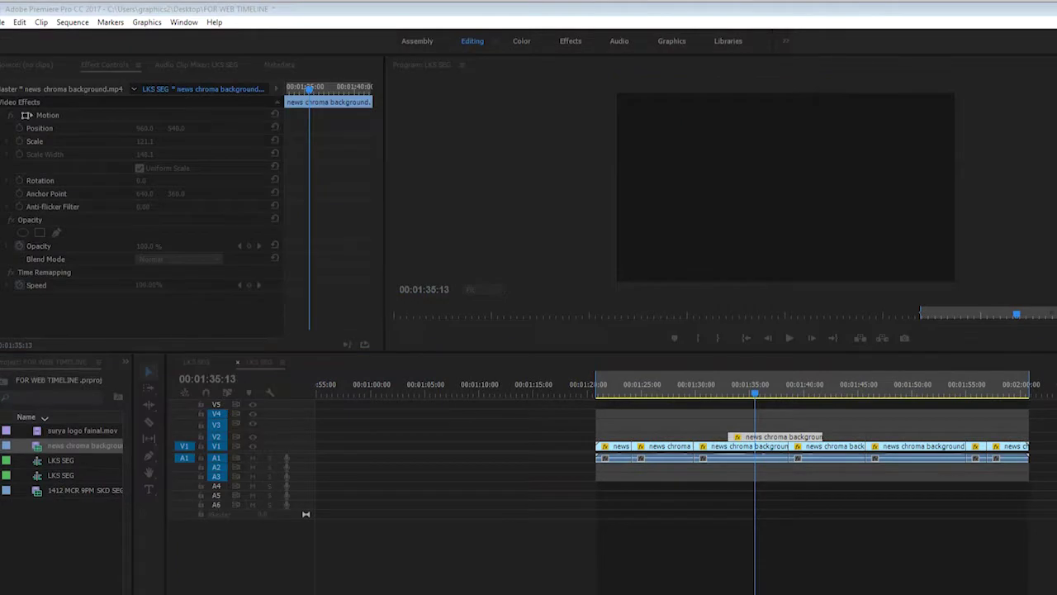
pyautogui.click(673, 340)
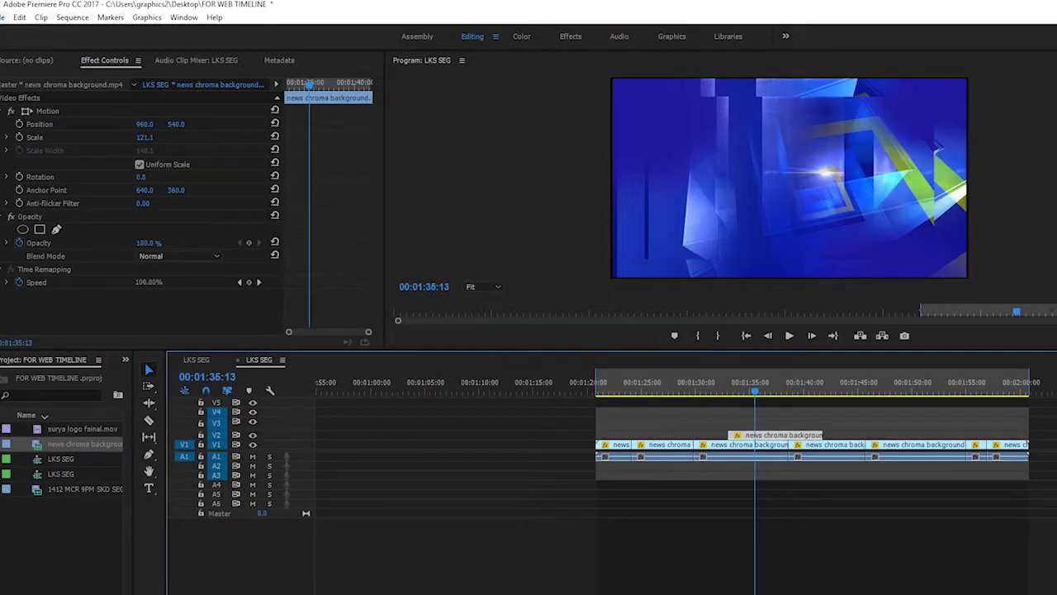
pyautogui.click(4, 17)
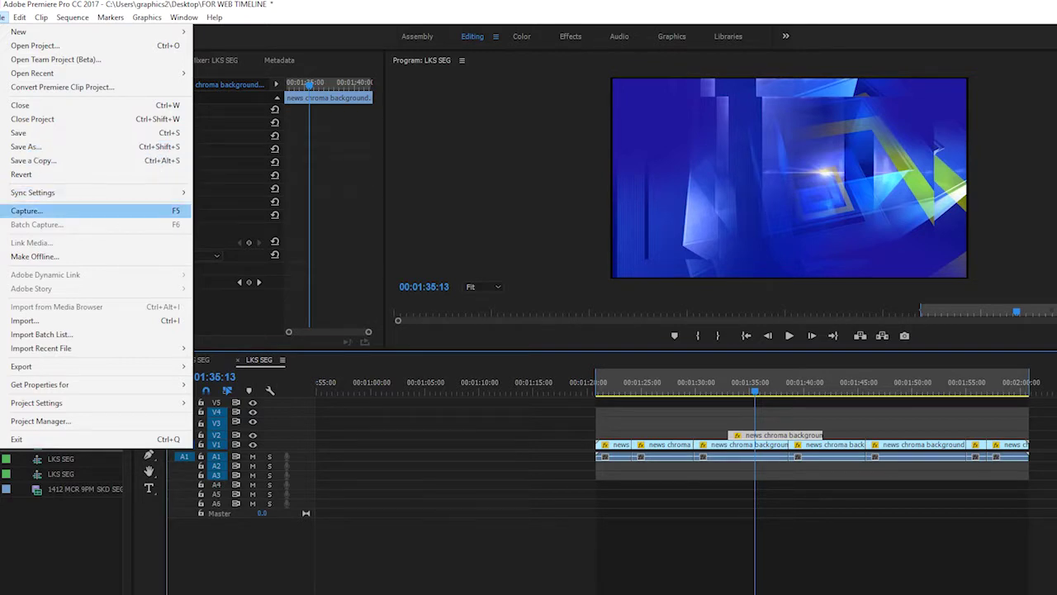
pyautogui.moveTo(82, 366)
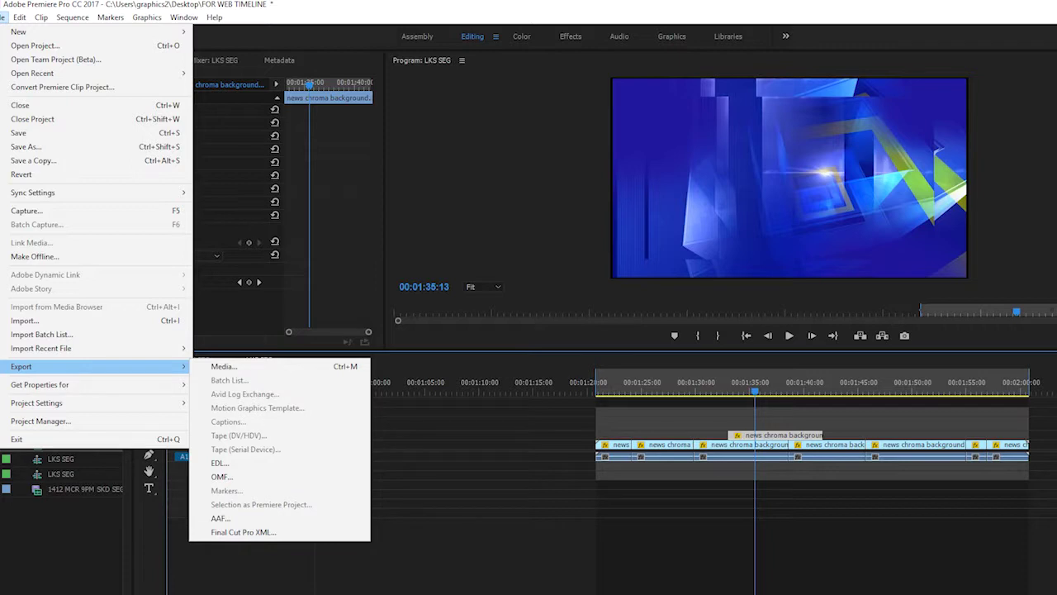
# Step: Export the LKS SEG sequence via File > Export > Media, then deselect the timeline clips
pyautogui.click(225, 366)
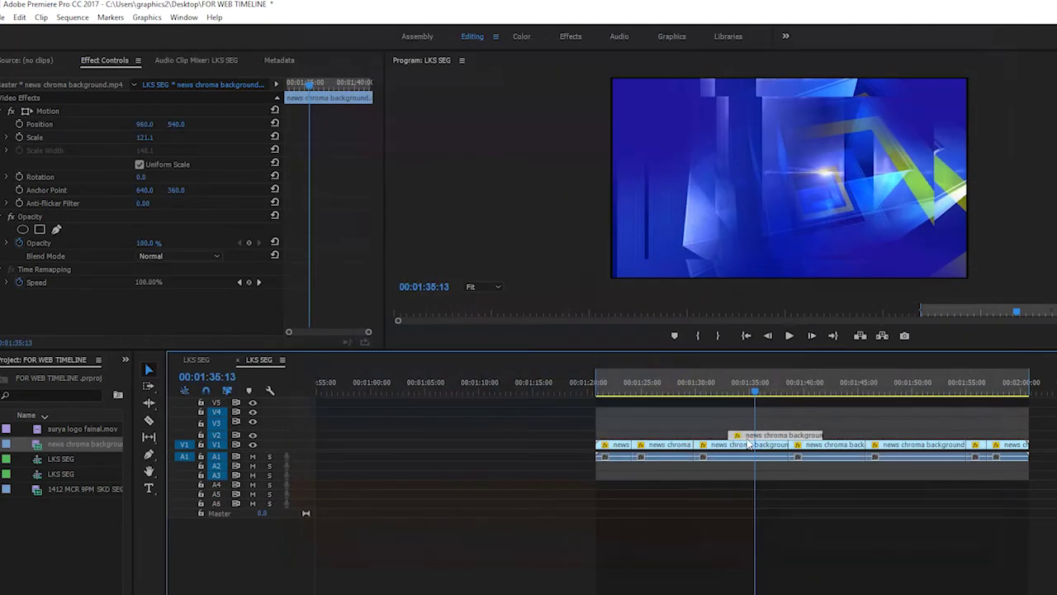
pyautogui.click(984, 537)
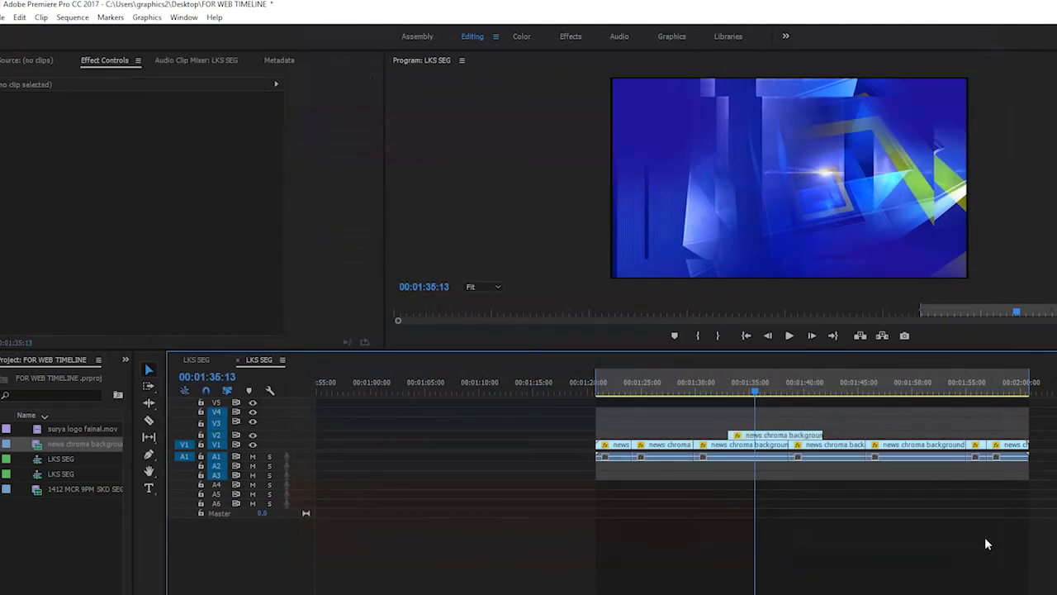